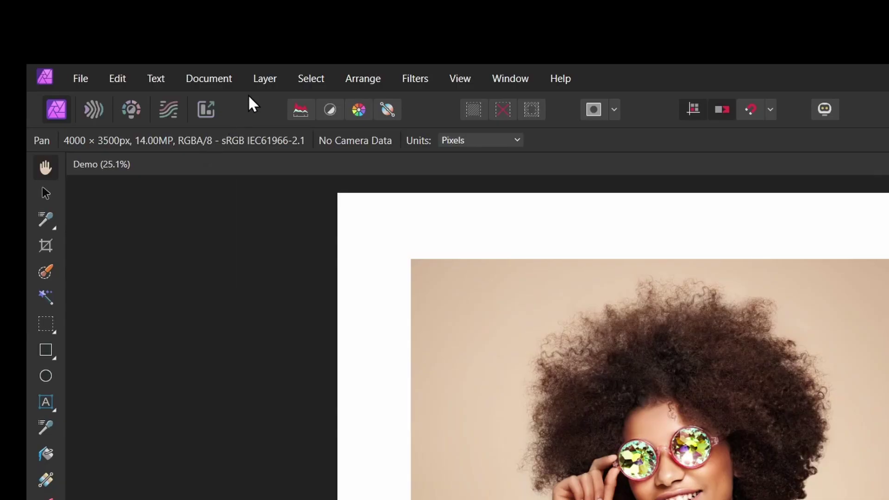
Add a new Fill layer, move it below the Person layer, and colour it cyan (23CFE9).
click(265, 79)
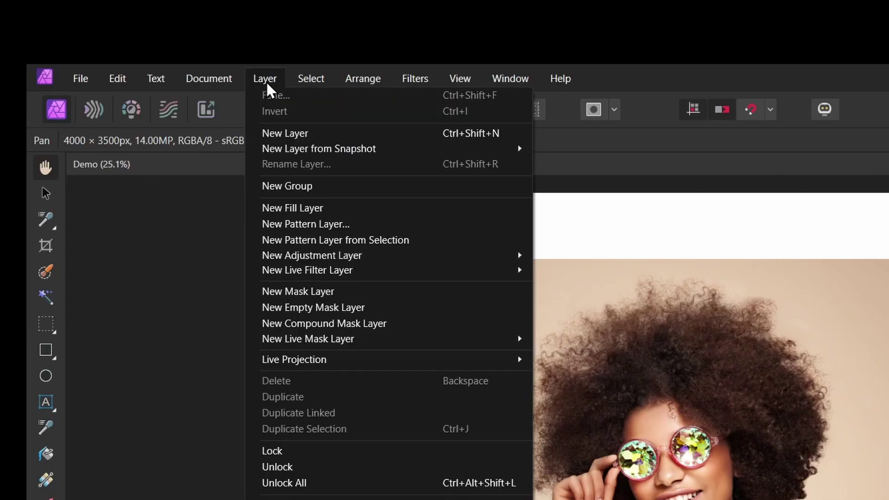
click(332, 208)
drag(754, 260, 756, 301)
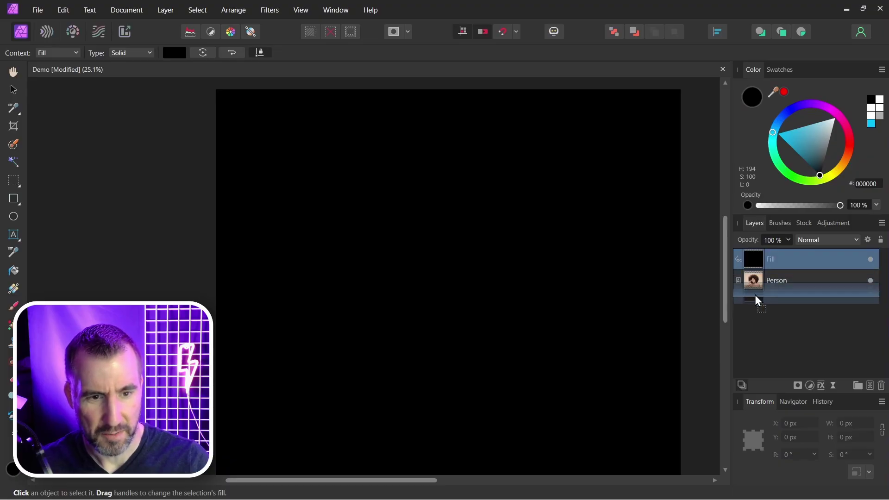
drag(776, 134, 788, 137)
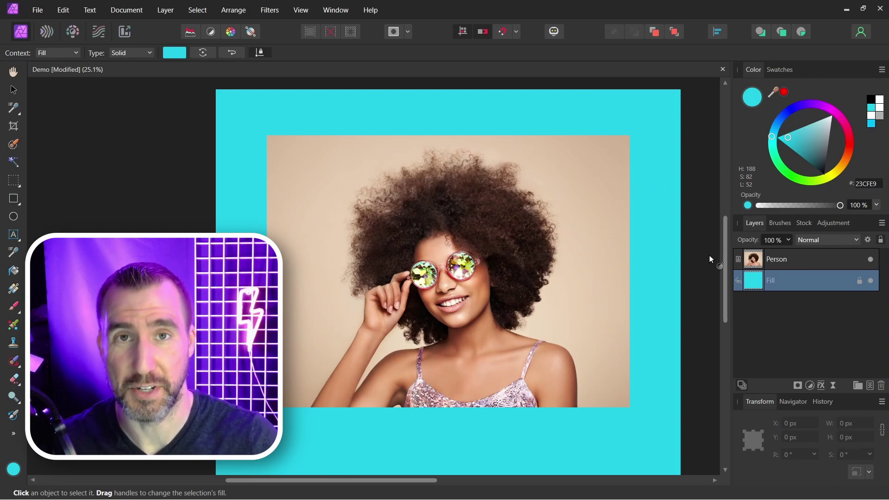
click(780, 258)
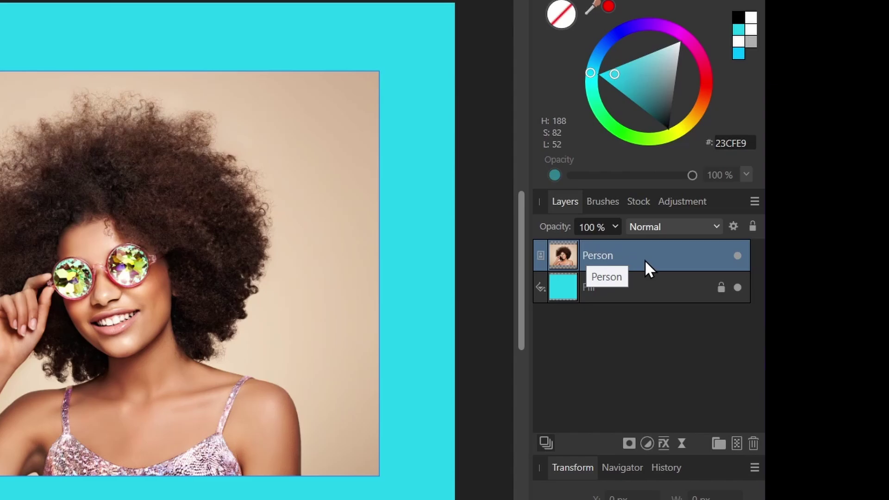
click(683, 445)
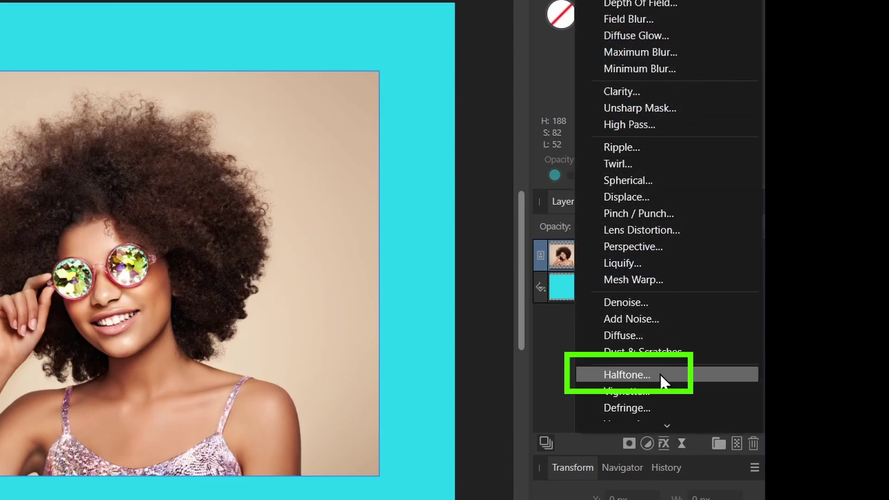
click(660, 373)
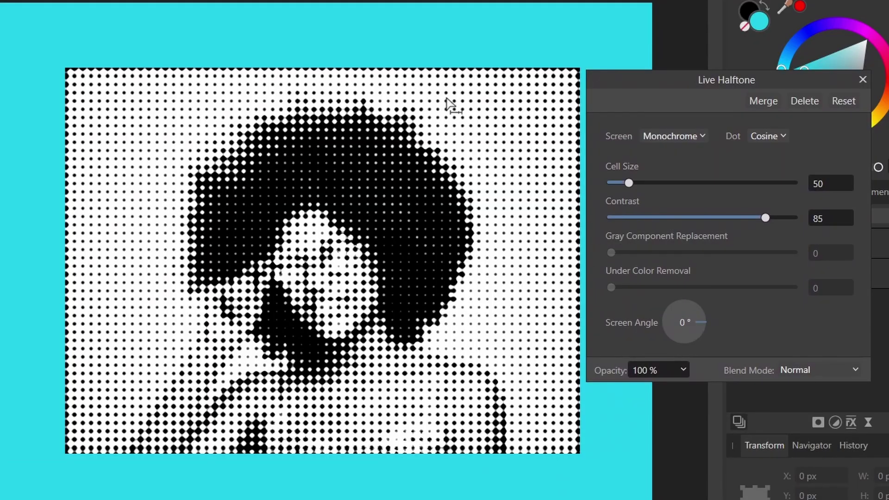
click(862, 79)
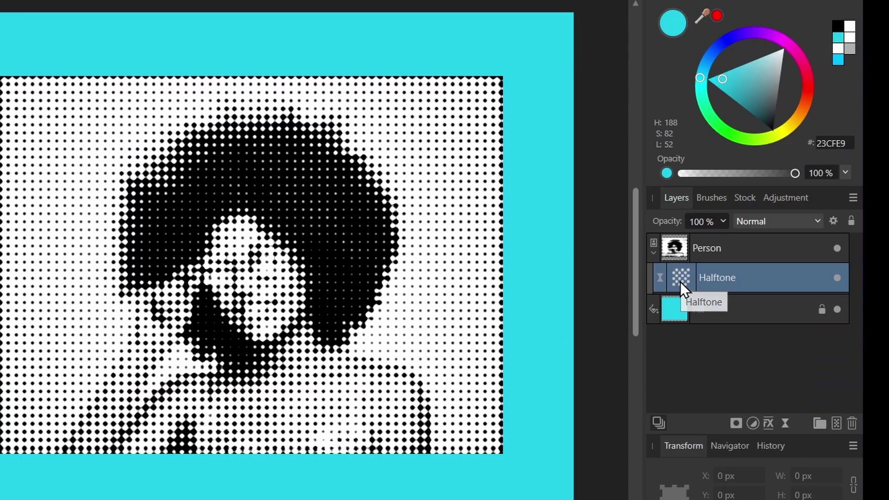
drag(758, 284, 758, 276)
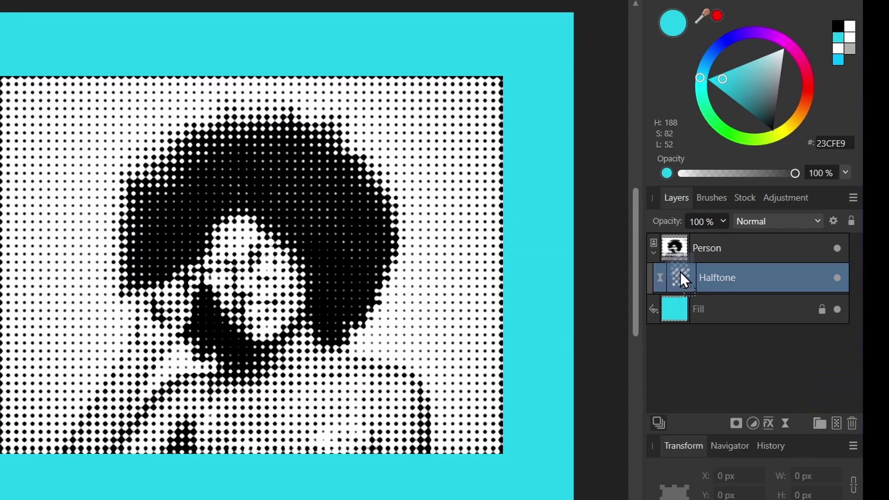
mouse_move(681, 272)
mouse_down()
mouse_move(677, 252)
mouse_move(679, 280)
mouse_move(678, 255)
mouse_up()
Delete the old halftone filter and fill a new Pixel layer with a top-to-bottom white-to-black gradient.
click(852, 423)
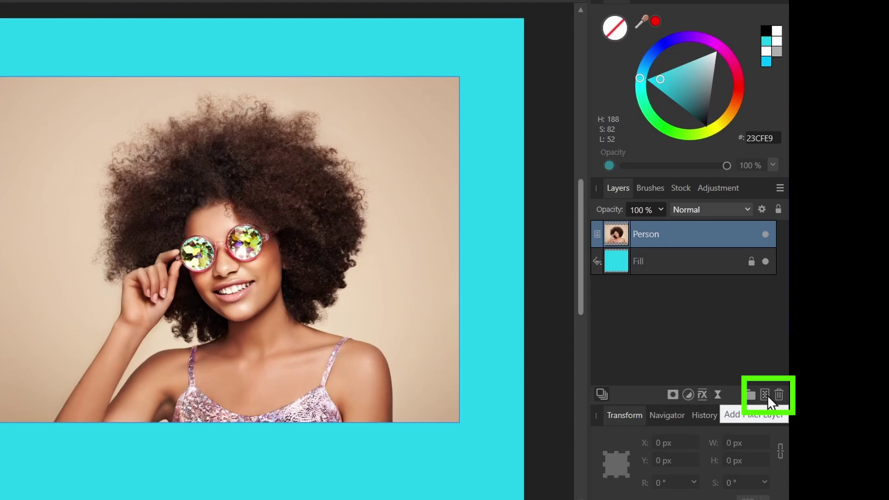
click(767, 395)
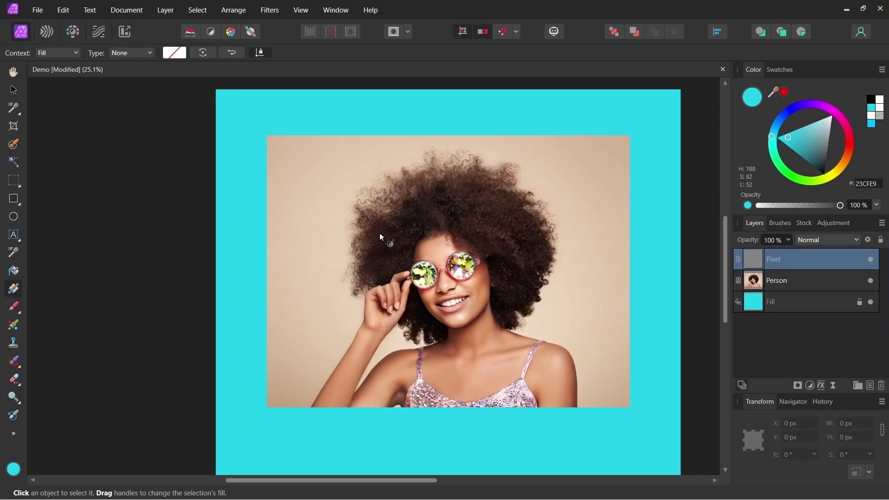
drag(445, 118, 446, 447)
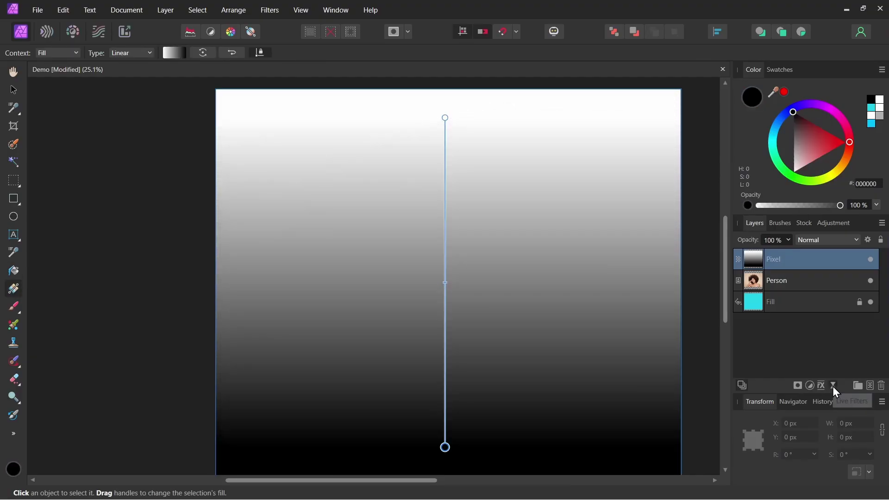
Apply a Live Halftone filter to the gradient layer and move it below Person.
click(833, 386)
click(819, 334)
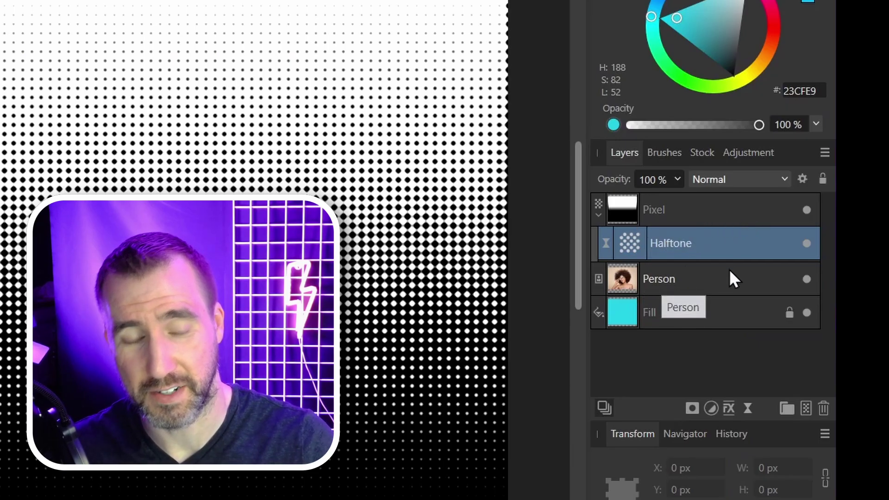
drag(620, 205, 619, 276)
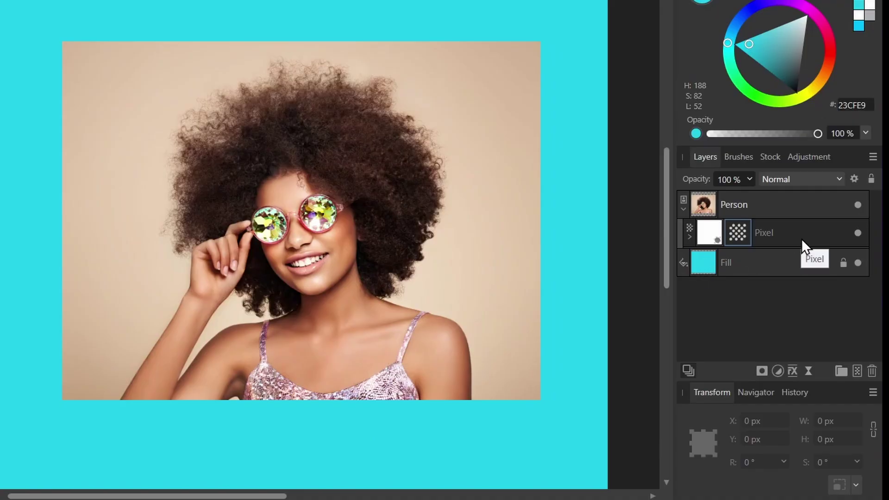
Expand the gradient Pixel layer to reveal its nested Halftone filter.
click(690, 236)
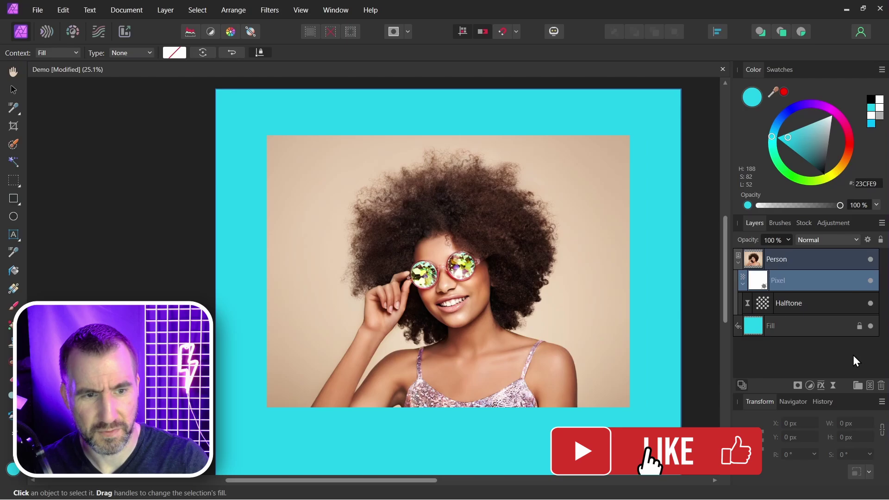
Hide Person and draw a rectangle filled with a vertical white-to-black gradient.
click(871, 260)
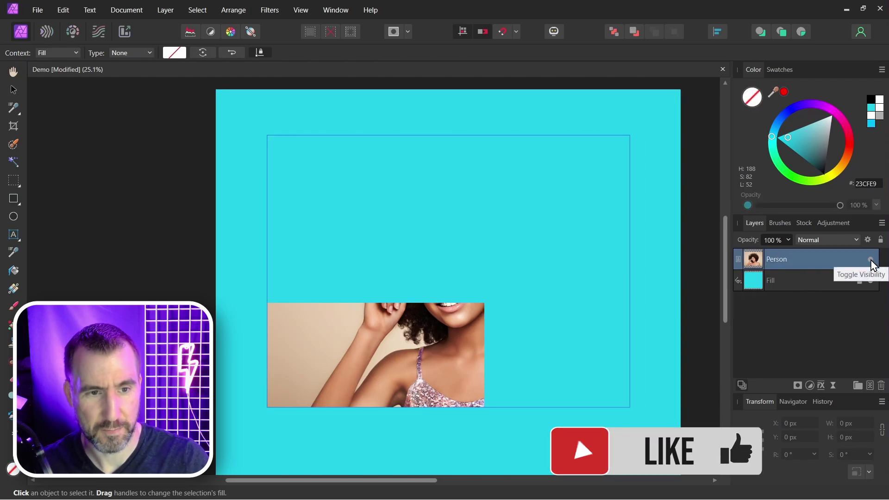
key(m)
mouse_move(291, 125)
mouse_down()
mouse_move(303, 155)
mouse_move(633, 393)
mouse_up()
key(g)
mouse_move(473, 346)
mouse_down()
mouse_move(477, 175)
mouse_move(473, 186)
mouse_up()
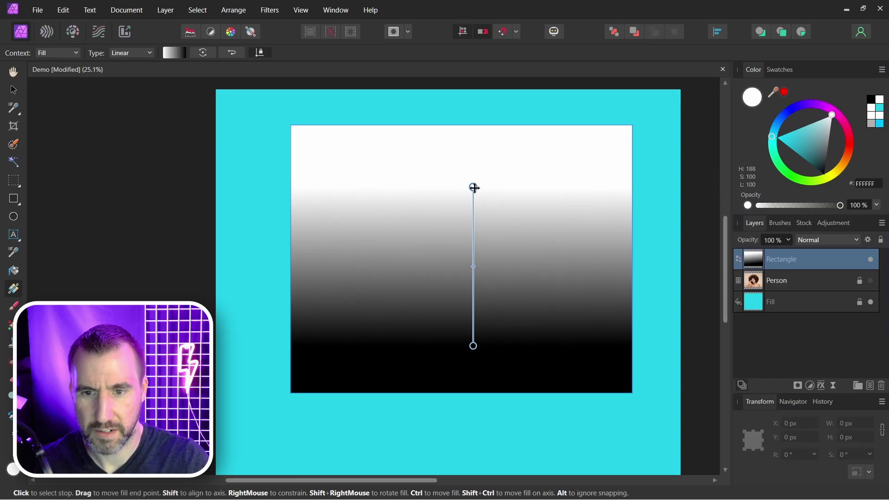
key(v)
Apply a Live Halftone filter to the rectangle with cell size about 45.7.
click(785, 406)
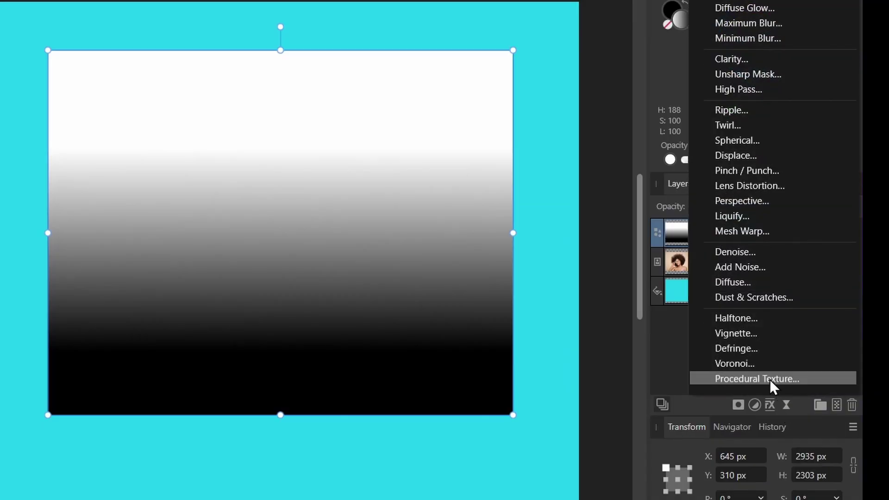
click(762, 320)
drag(557, 174, 554, 174)
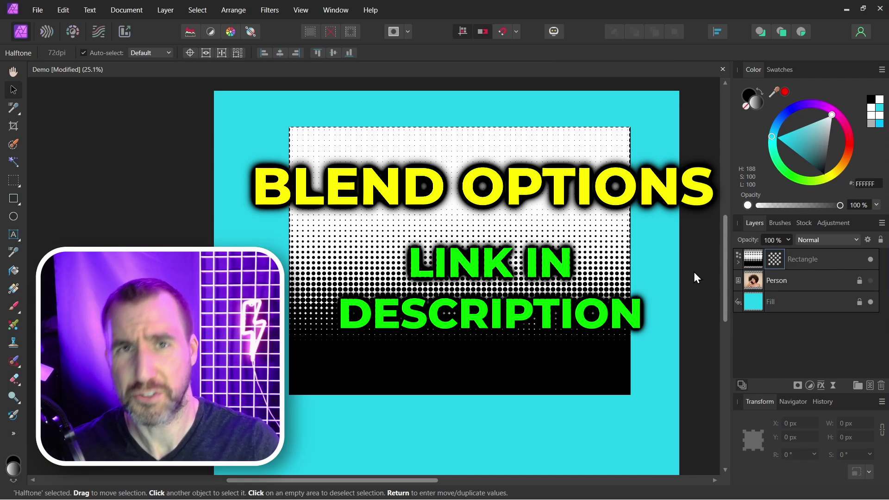
Group the halftone Rectangle layer with Ctrl+G and expand the new Group.
click(786, 263)
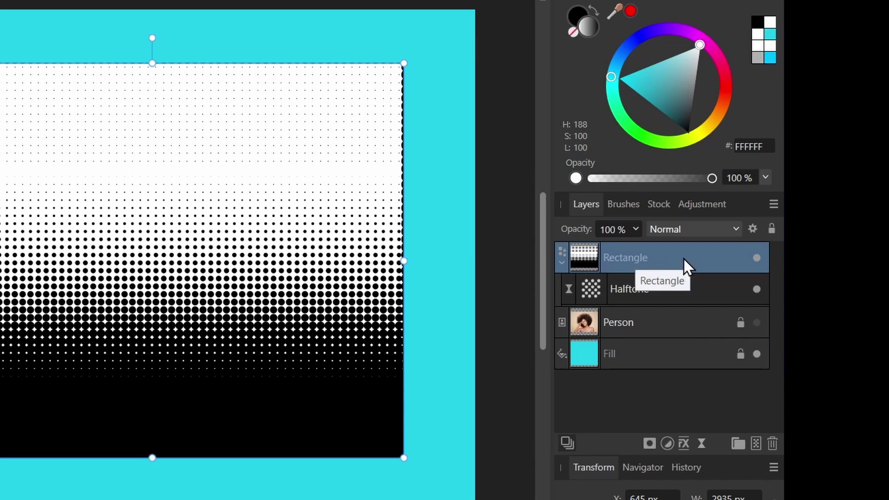
key(ctrl+g)
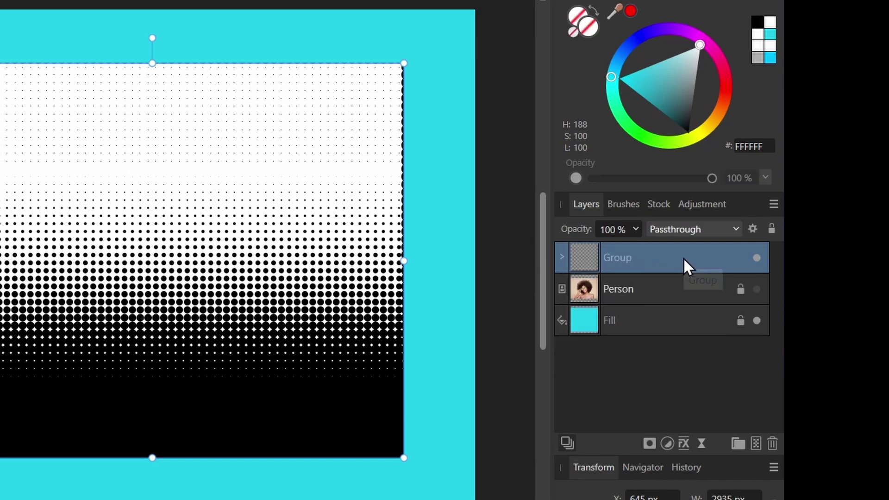
click(563, 257)
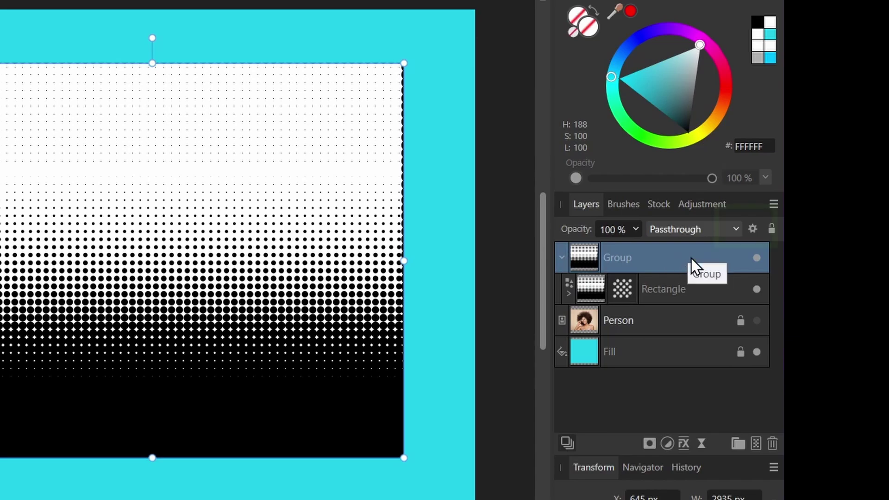
In the Group's Blend Options, set the source range so white drops out, letting cyan show through.
click(753, 230)
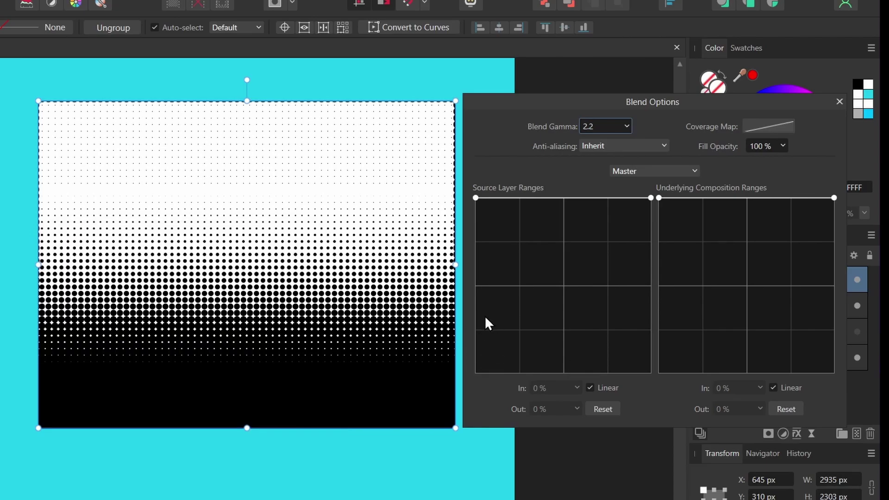
drag(476, 198, 472, 390)
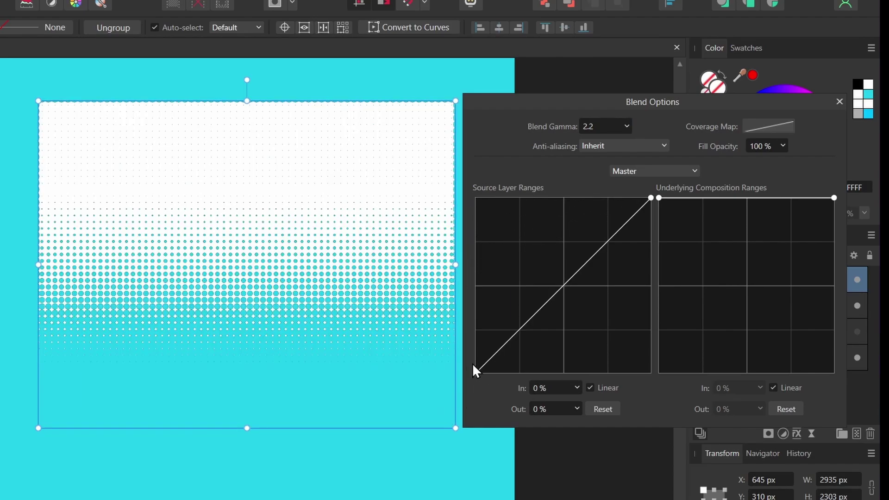
drag(475, 373, 475, 198)
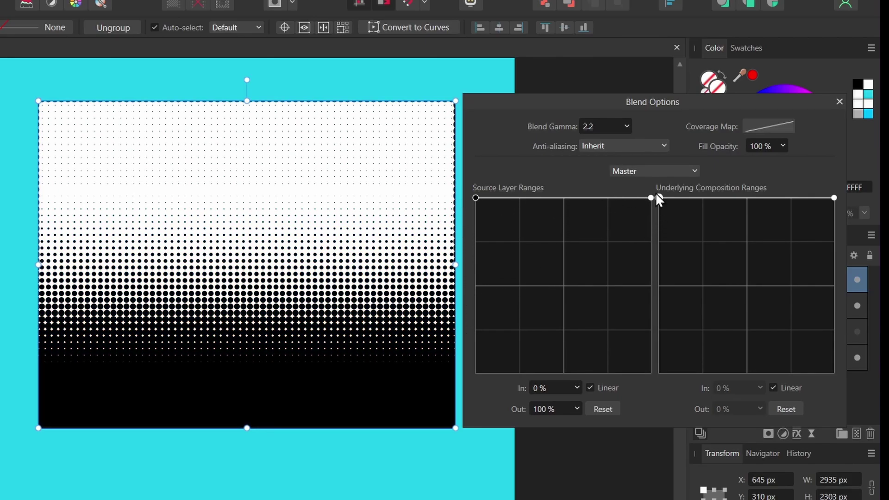
drag(650, 201, 658, 361)
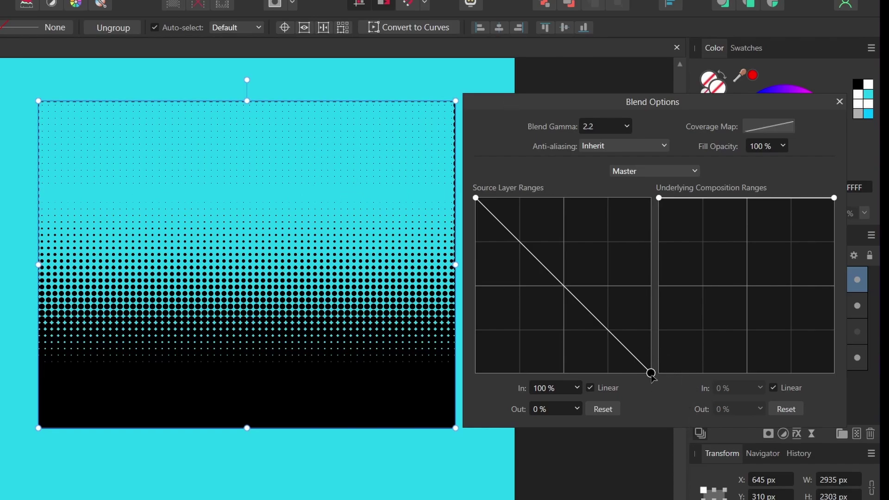
drag(653, 377, 670, 197)
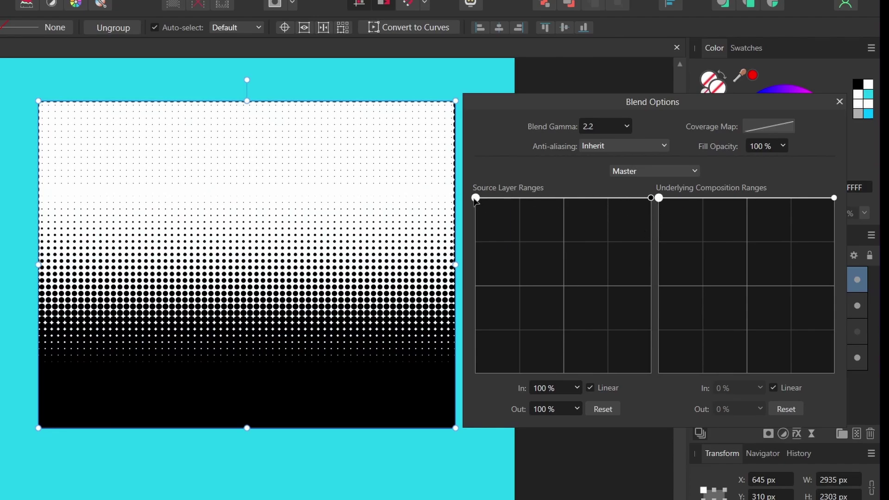
drag(476, 200, 473, 393)
drag(651, 197, 651, 373)
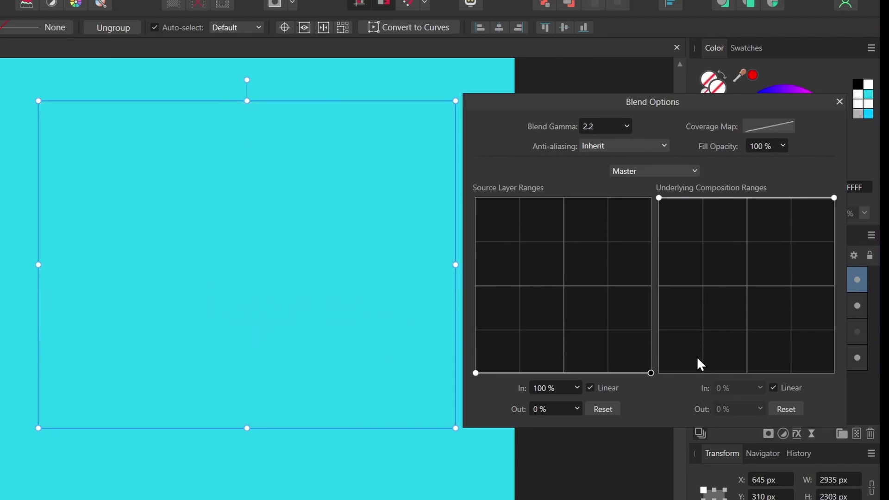
click(603, 409)
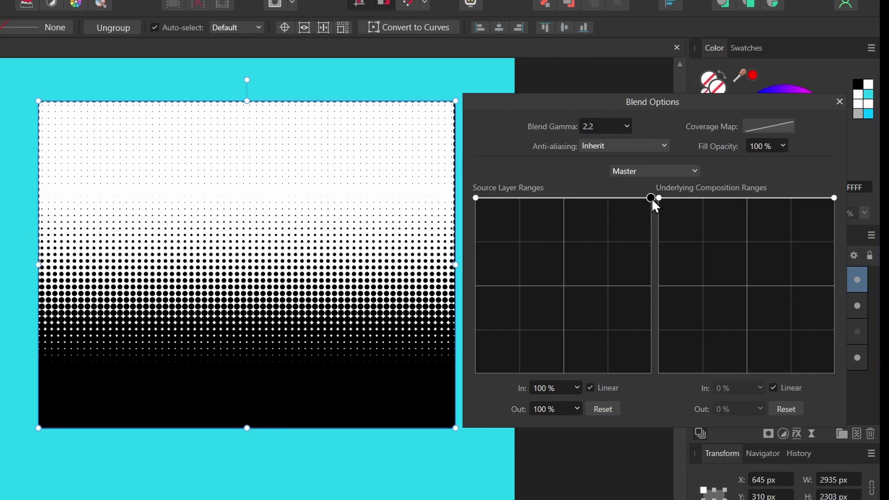
drag(651, 198, 710, 402)
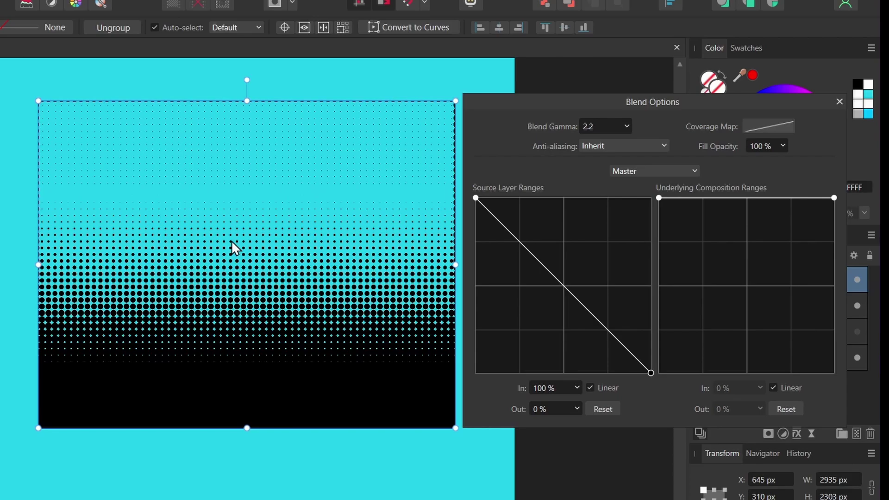
click(839, 101)
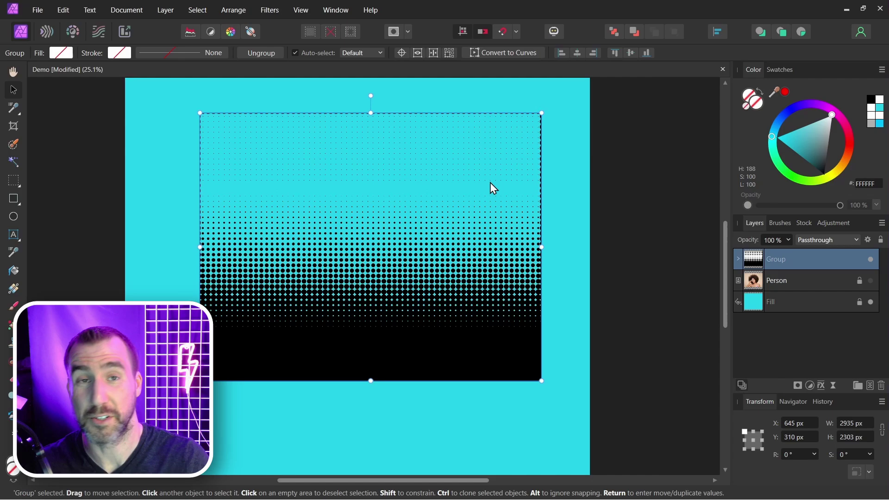
Show the Person layer and drag the halftone Group onto it as a mask.
click(871, 281)
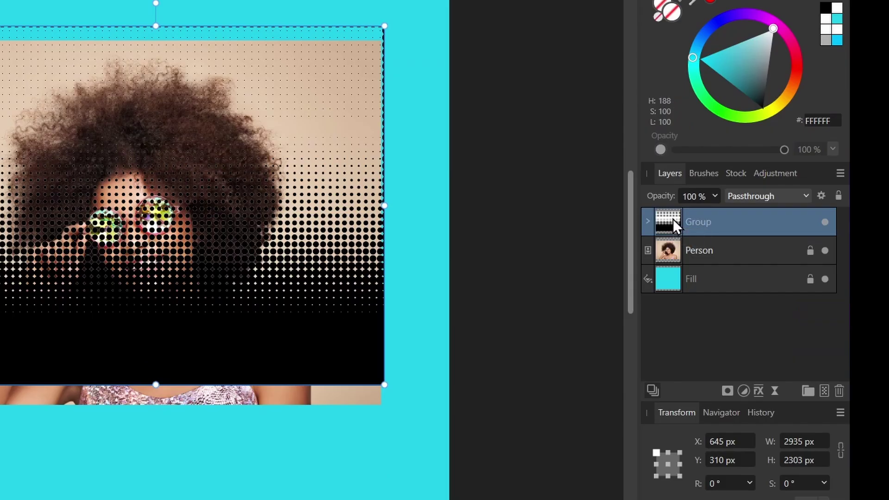
drag(673, 218, 668, 250)
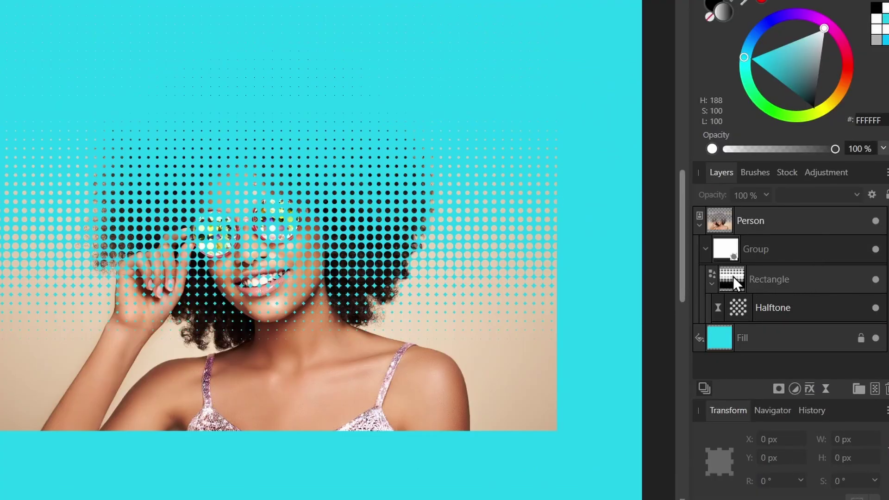
Select the masked Rectangle and redraw its gradient diagonally with the Gradient Tool.
click(751, 278)
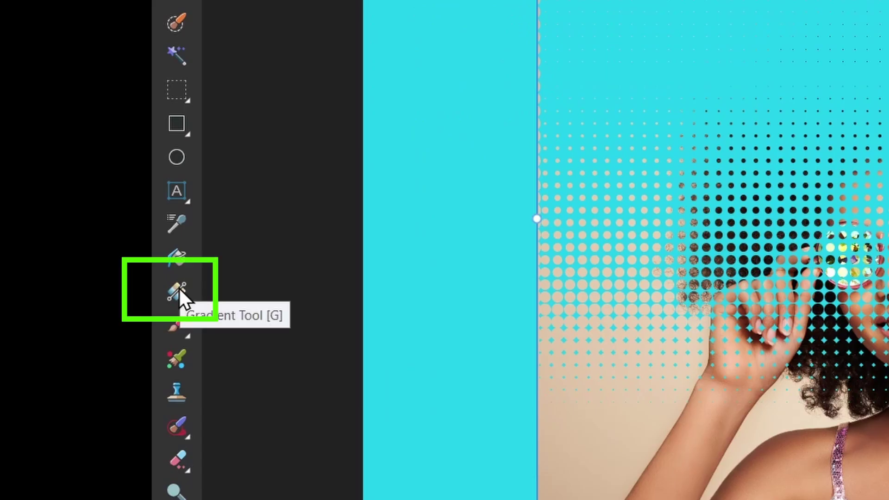
click(177, 293)
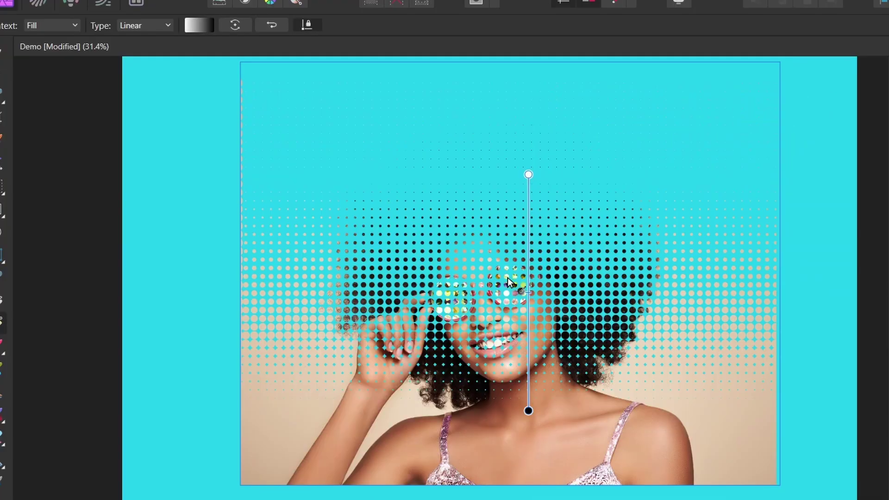
drag(506, 274, 591, 363)
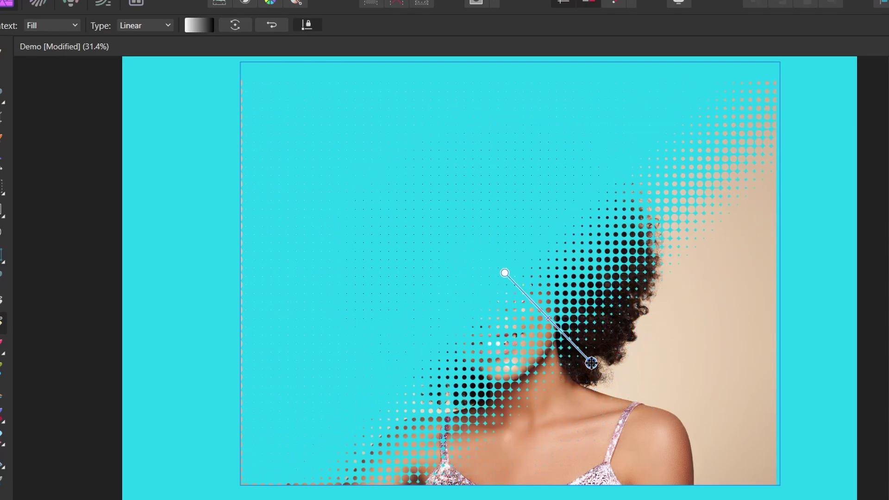
Make the gradient radial and reversed, stretching its end handle and midpoint outward from the face.
click(148, 26)
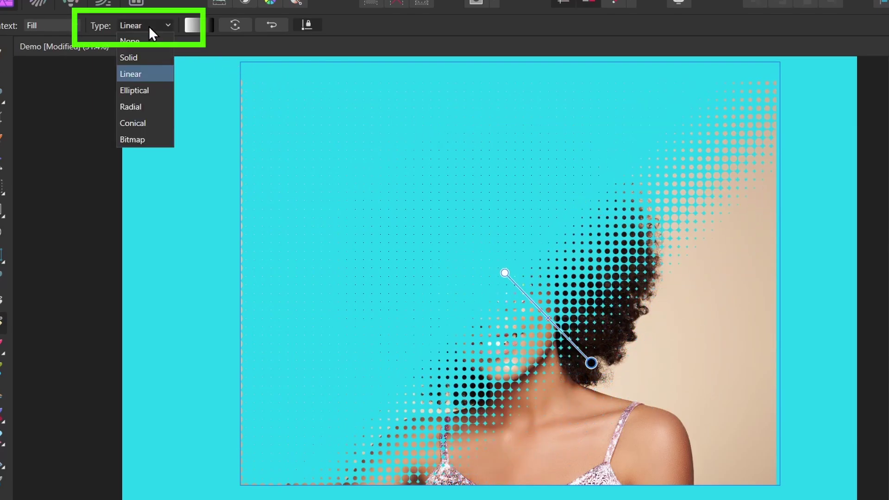
click(139, 108)
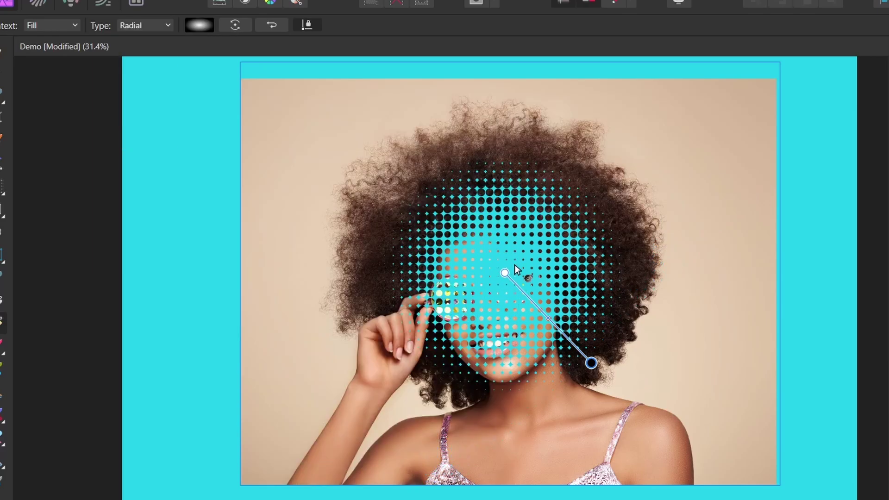
click(268, 24)
drag(584, 356, 739, 427)
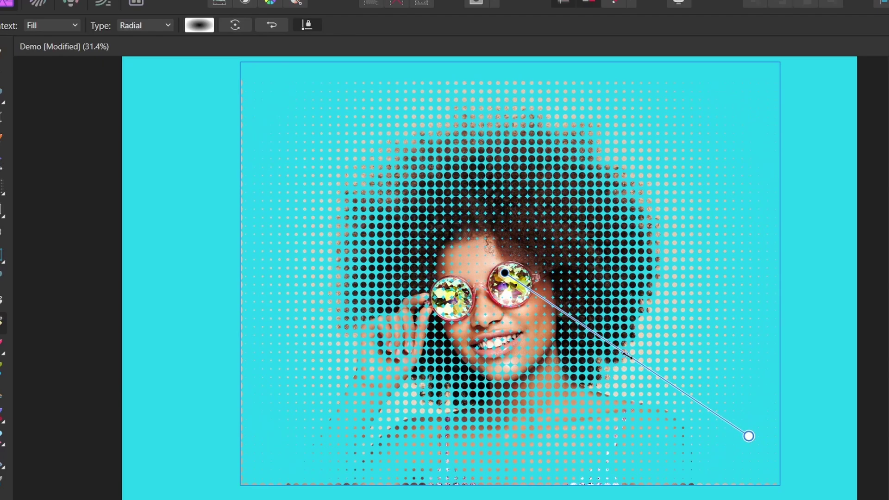
drag(625, 354, 666, 375)
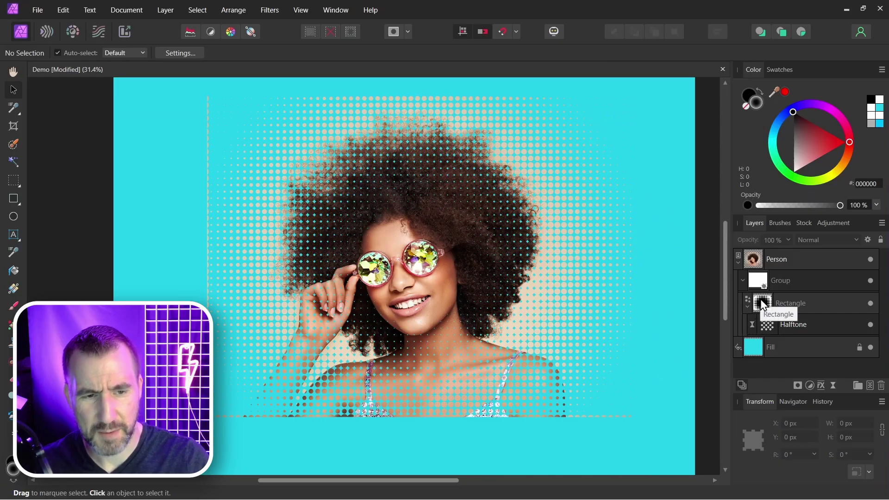
Drag the Rectangle's corner and side handles out to about 3547 × 2750 px.
click(763, 301)
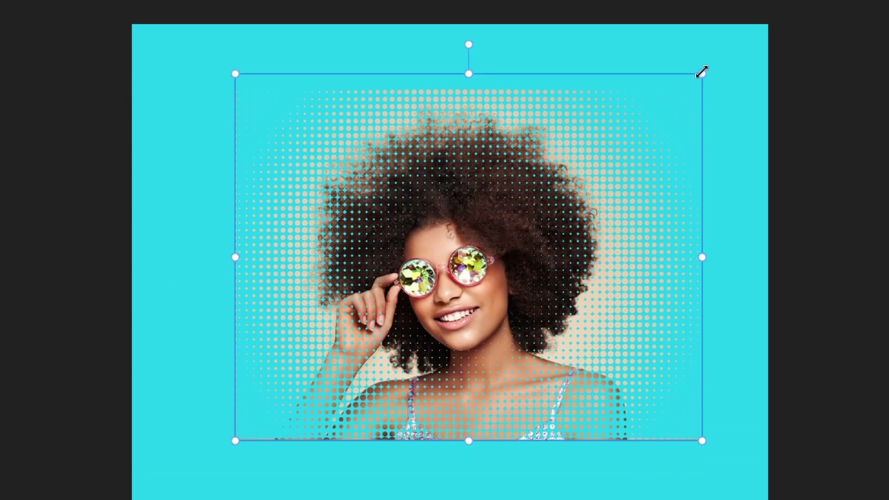
drag(702, 73, 732, 58)
drag(231, 444, 182, 496)
drag(732, 275, 744, 276)
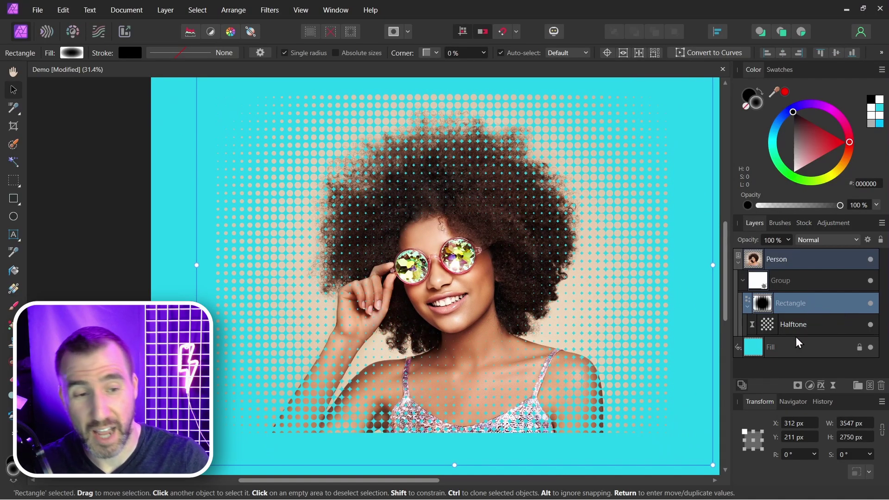
Set the Live Halftone cell size to about 42.2, then make the gradient elliptical and shift its midpoint.
double_click(768, 326)
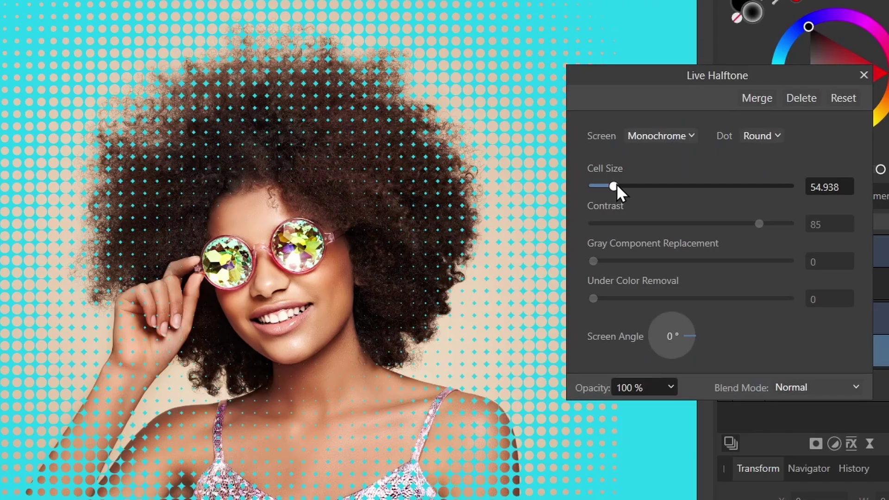
mouse_move(666, 217)
mouse_down()
mouse_move(676, 217)
mouse_move(667, 216)
mouse_up()
drag(618, 185, 614, 185)
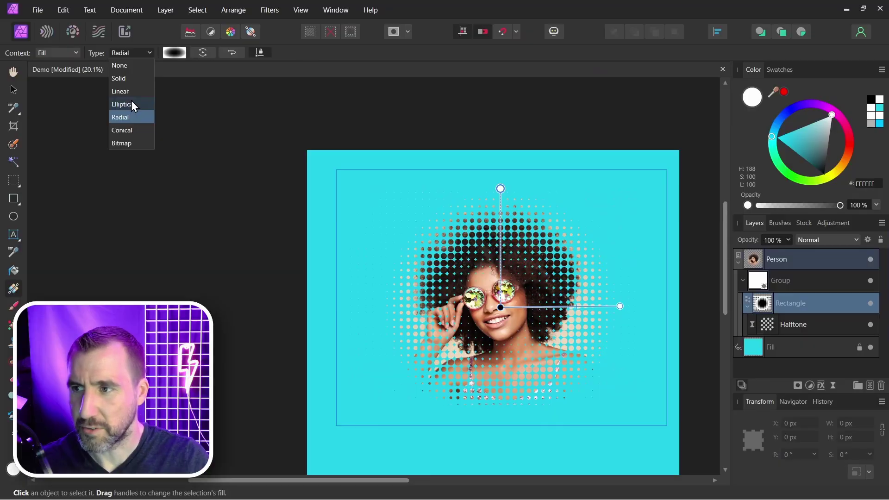
click(130, 104)
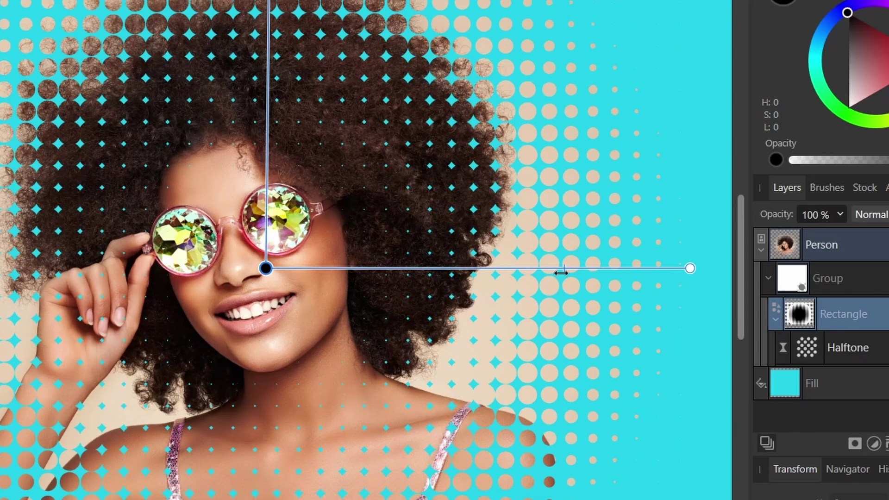
drag(573, 269, 601, 271)
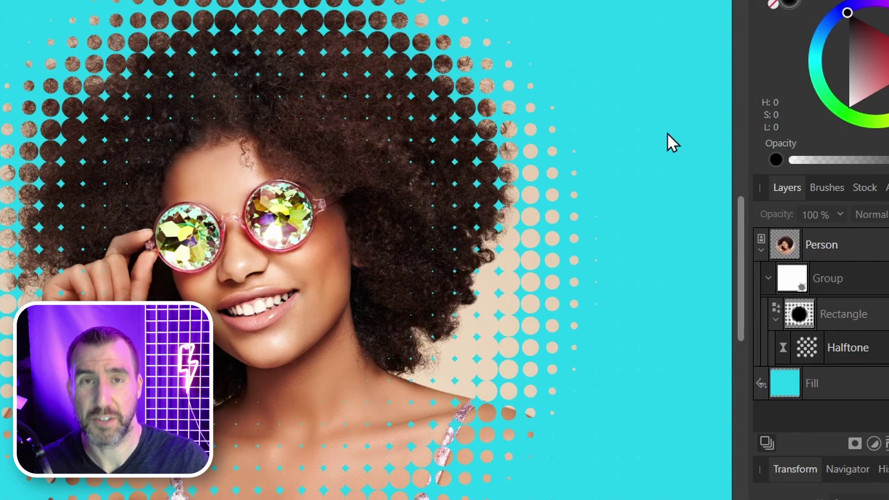
Add a pixel layer above the halftone Rectangle in the mask group and paint a black 147 px touch-up.
scroll(345, 146, up, 5)
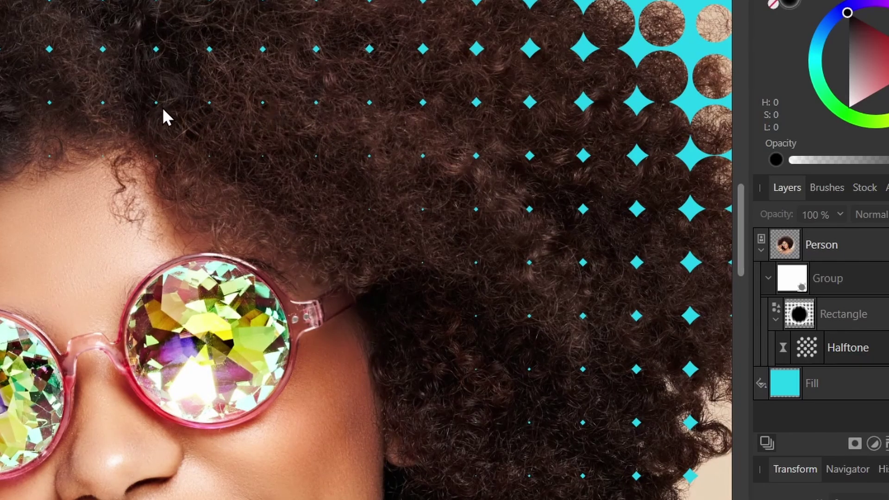
click(789, 311)
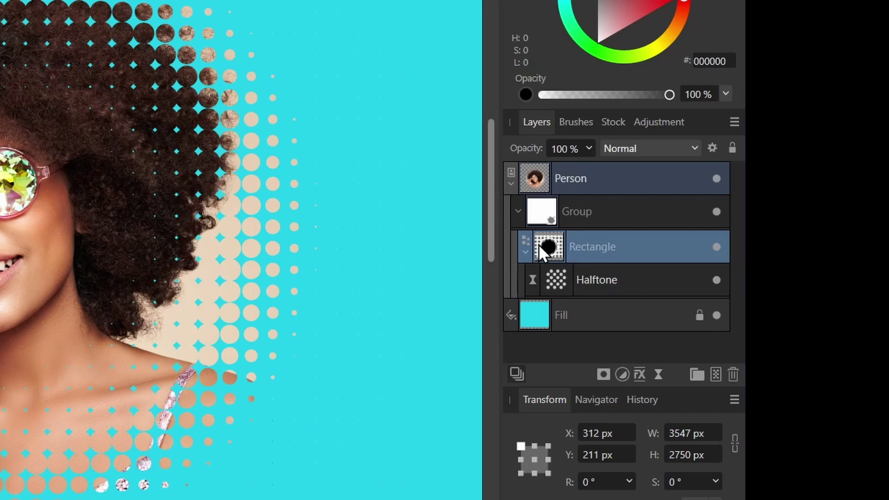
click(716, 374)
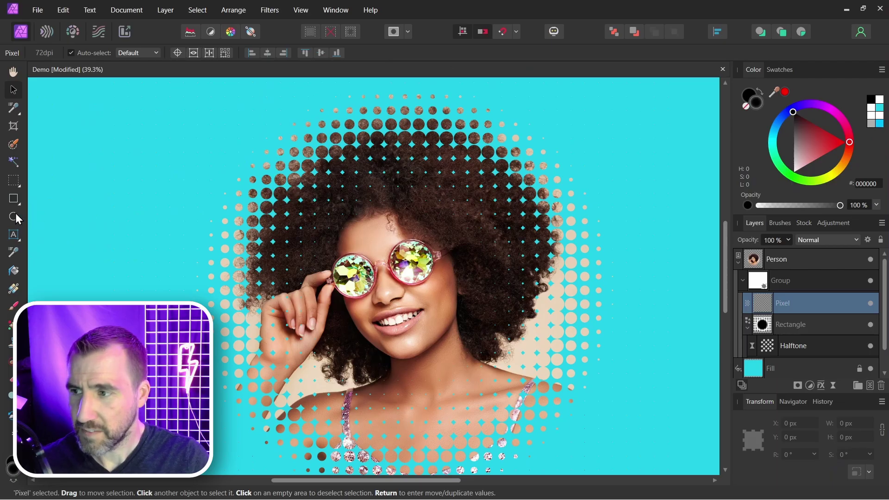
drag(821, 154, 785, 117)
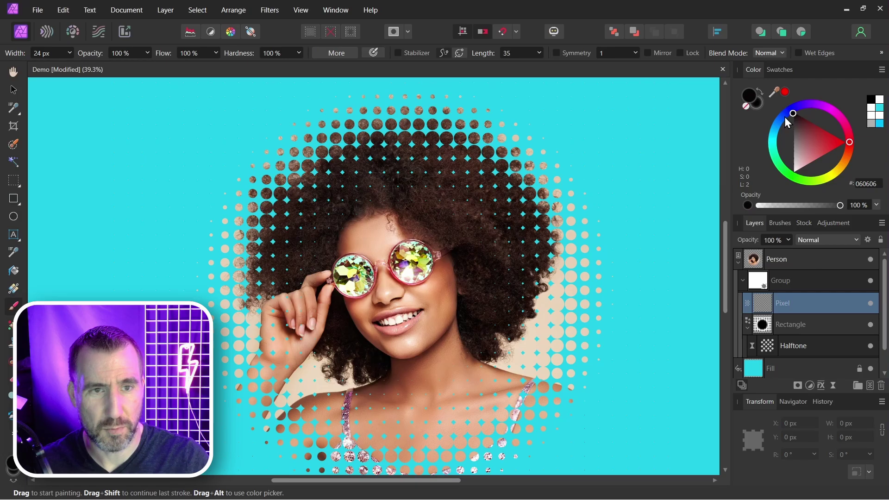